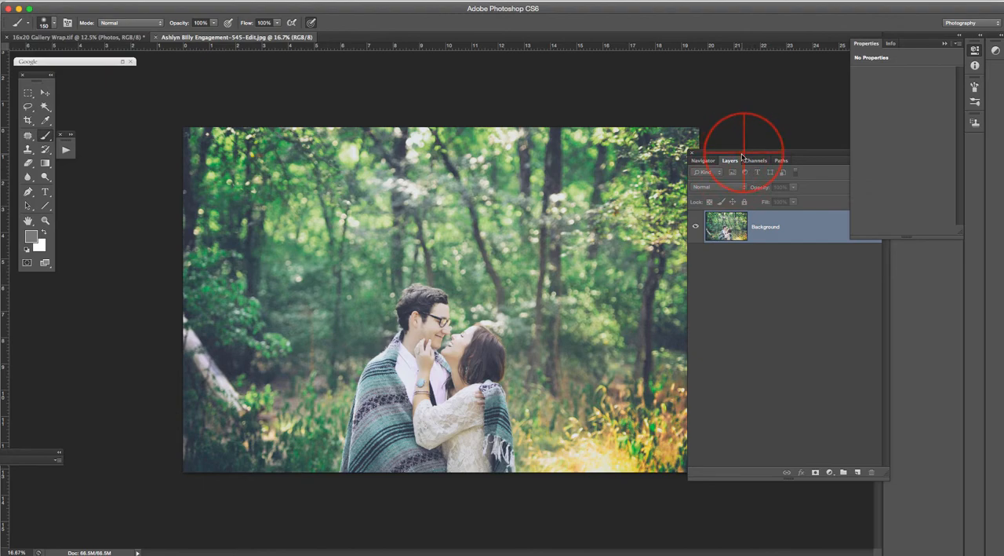
# Place two horizontal and two vertical guides just inside the photo's edges and close the photo document.
pyautogui.moveTo(744, 157); pyautogui.dragTo(778, 159)
pyautogui.moveTo(442, 47); pyautogui.dragTo(403, 441)
pyautogui.moveTo(19, 340); pyautogui.dragTo(219, 336)
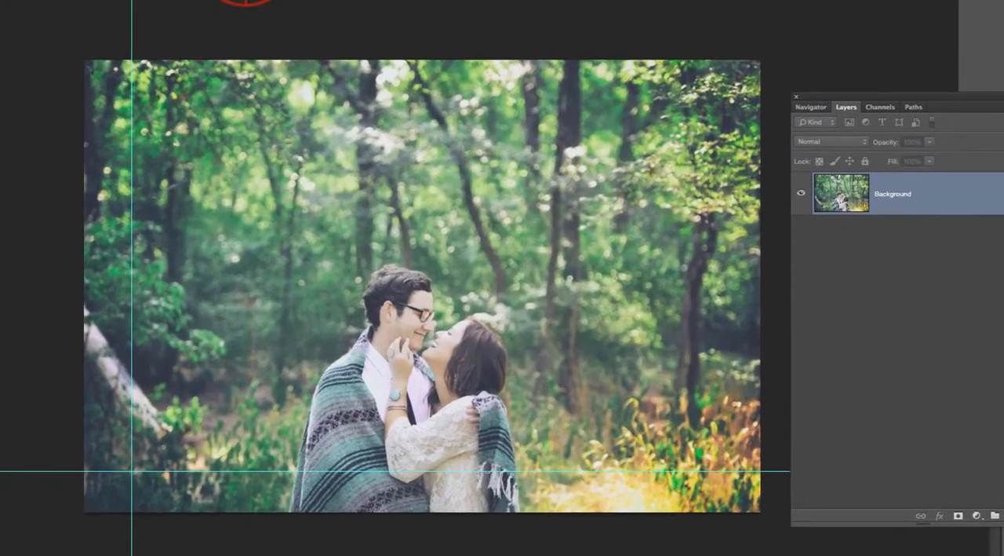
pyautogui.moveTo(259, 3); pyautogui.dragTo(259, 104)
pyautogui.moveTo(1, 161); pyautogui.dragTo(712, 168)
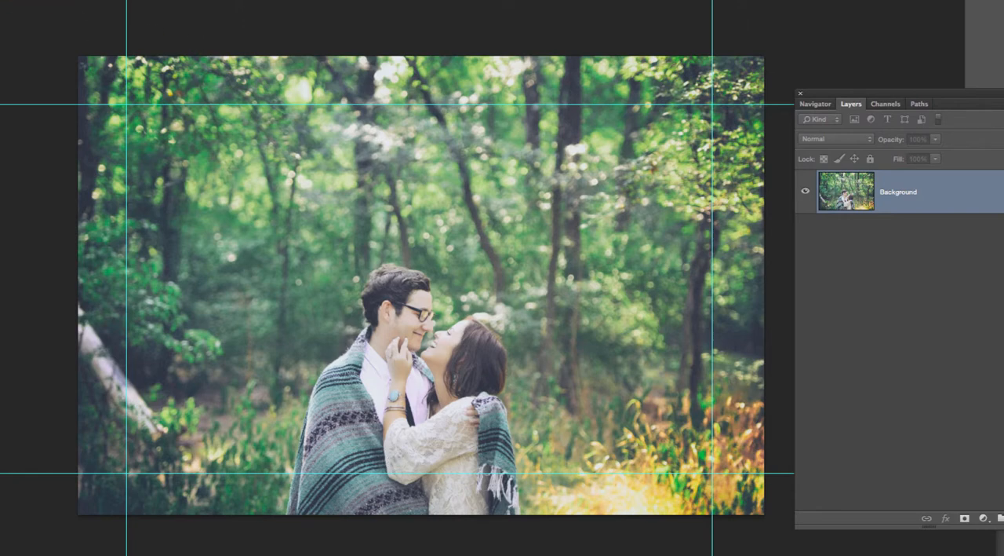
pyautogui.click(155, 30)
pyautogui.click(463, 187)
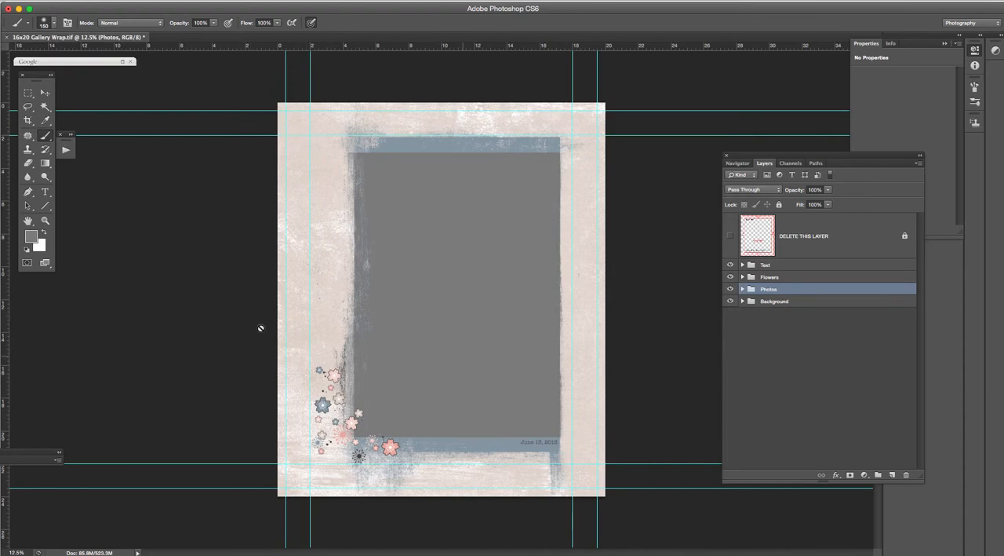
# Cover the area within the inner guides with a red rectangle of about 4000 by 4999 px and delete it.
pyautogui.click(44, 232)
pyautogui.click(31, 235)
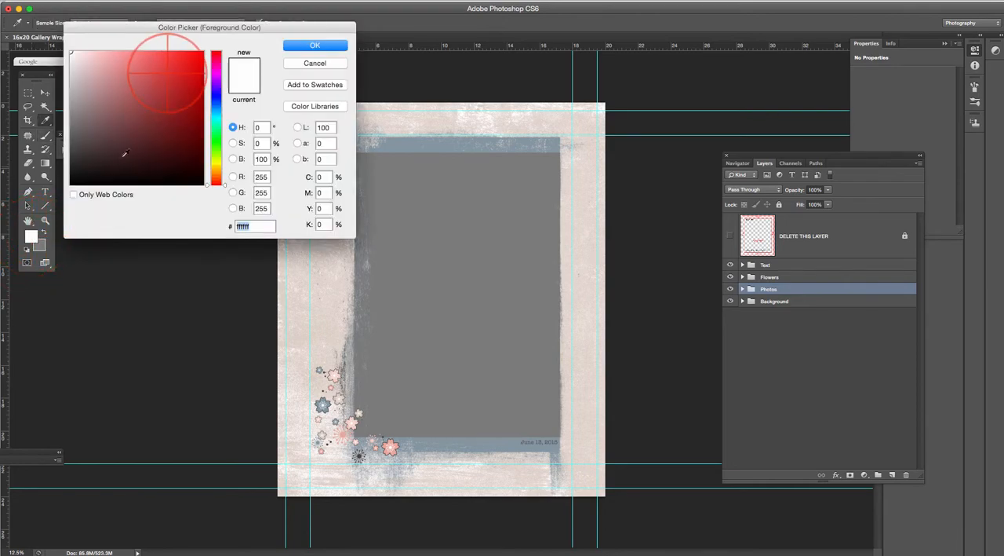
pyautogui.click(200, 55)
pyautogui.click(314, 46)
pyautogui.press('u')
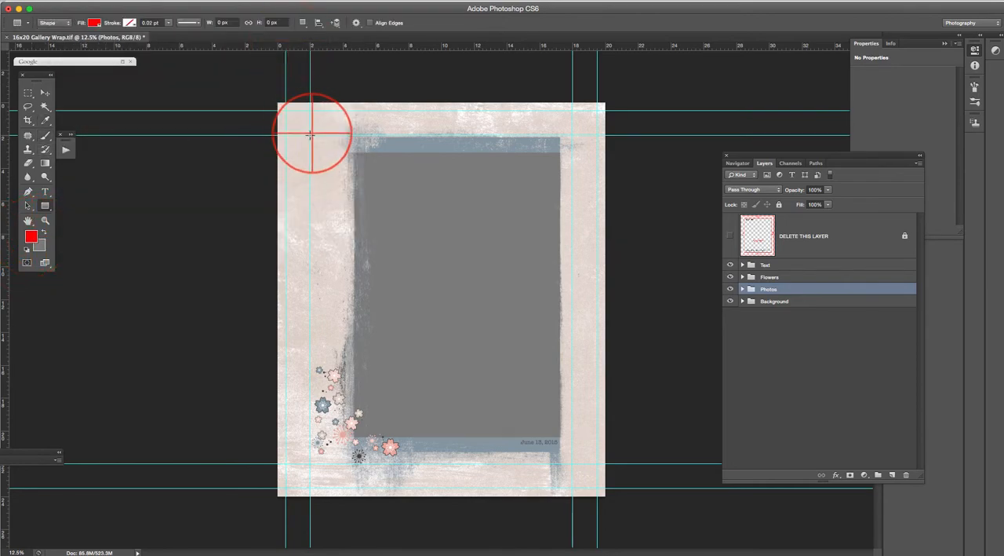
pyautogui.moveTo(310, 135); pyautogui.dragTo(572, 463)
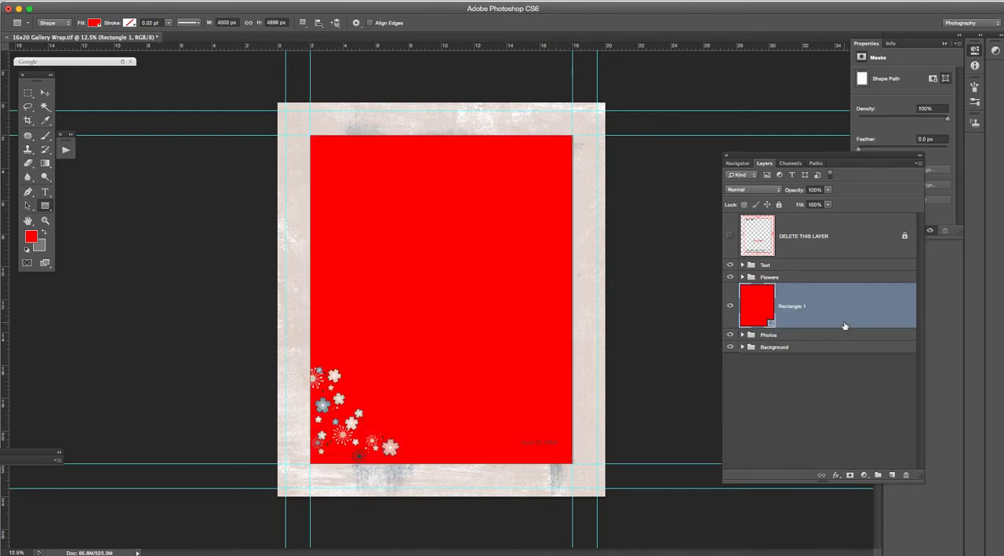
pyautogui.press('Delete')
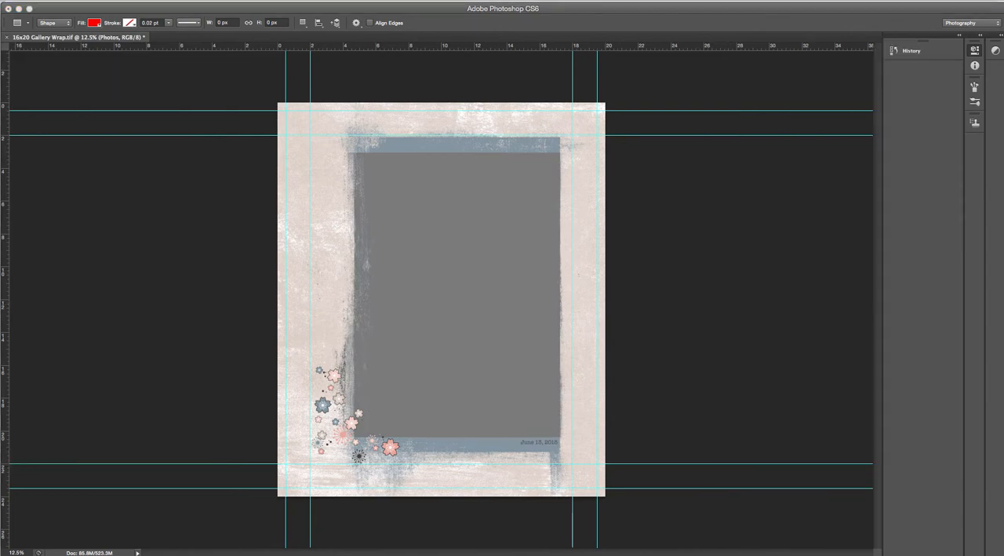
# Place the Engagement-537 portrait photo on the gallery wrap canvas, above the Photos group.
pyautogui.moveTo(1003, 206); pyautogui.dragTo(445, 248)
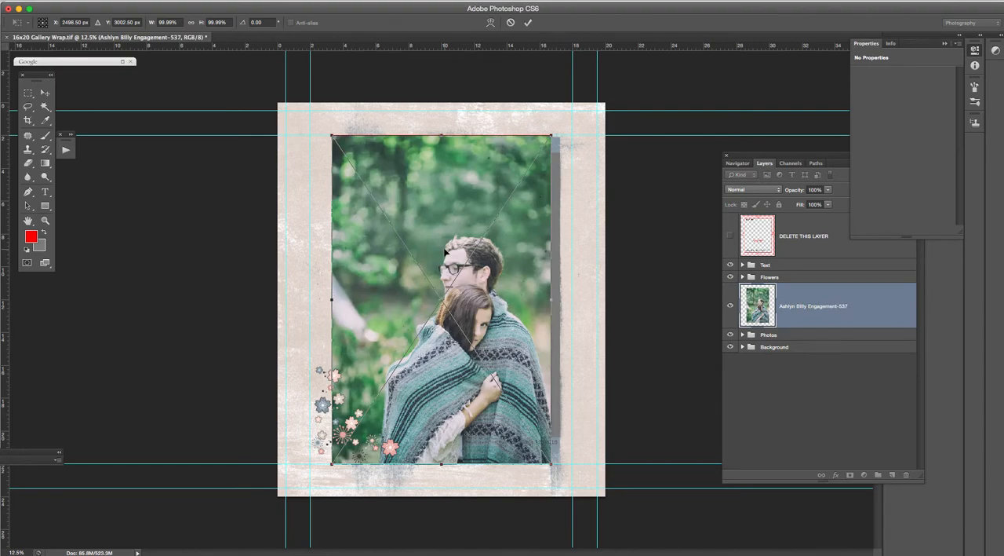
pyautogui.press('Return')
pyautogui.press('u')
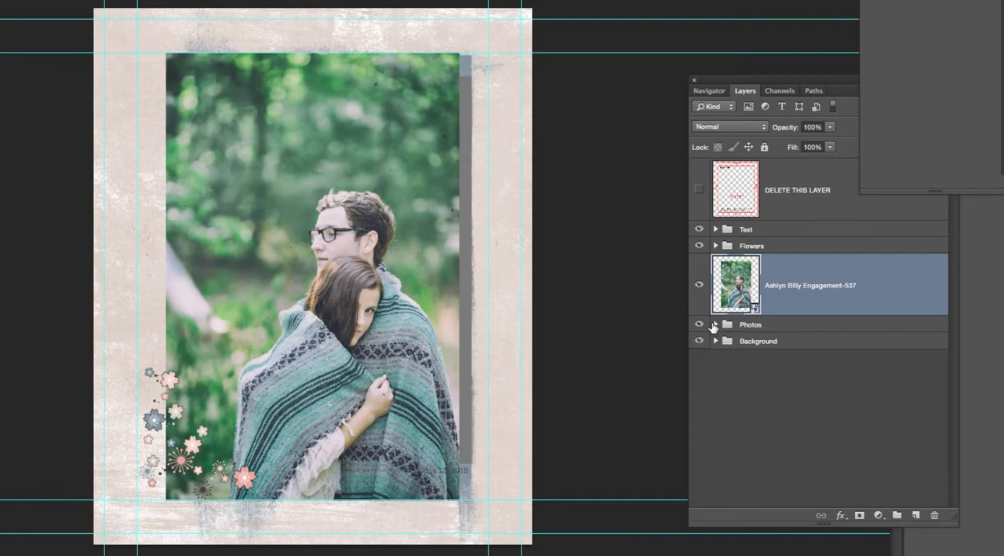
# Move the placed photo into the Photos group between Photo 1 and Clipping A, so it is clipped to Clipping A.
pyautogui.click(714, 324)
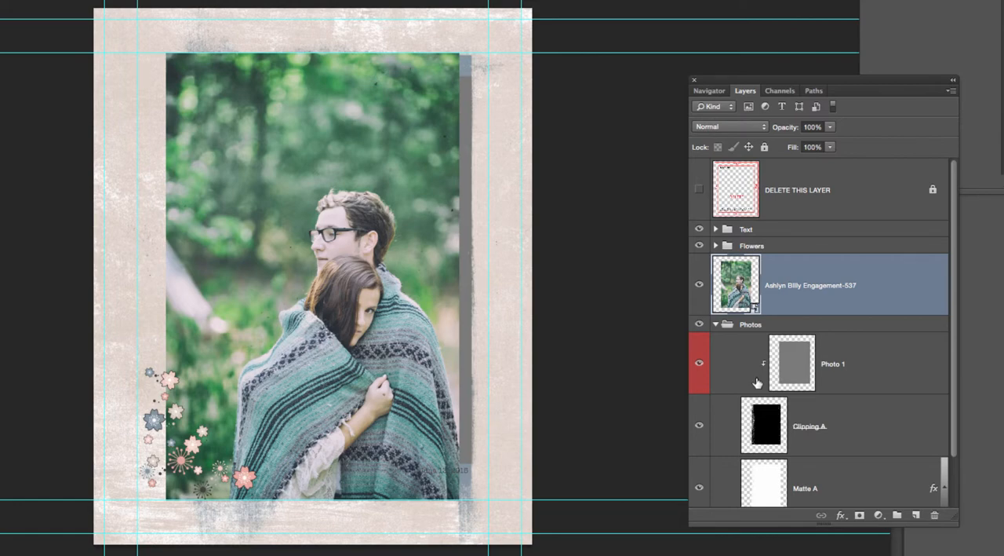
pyautogui.click(741, 290)
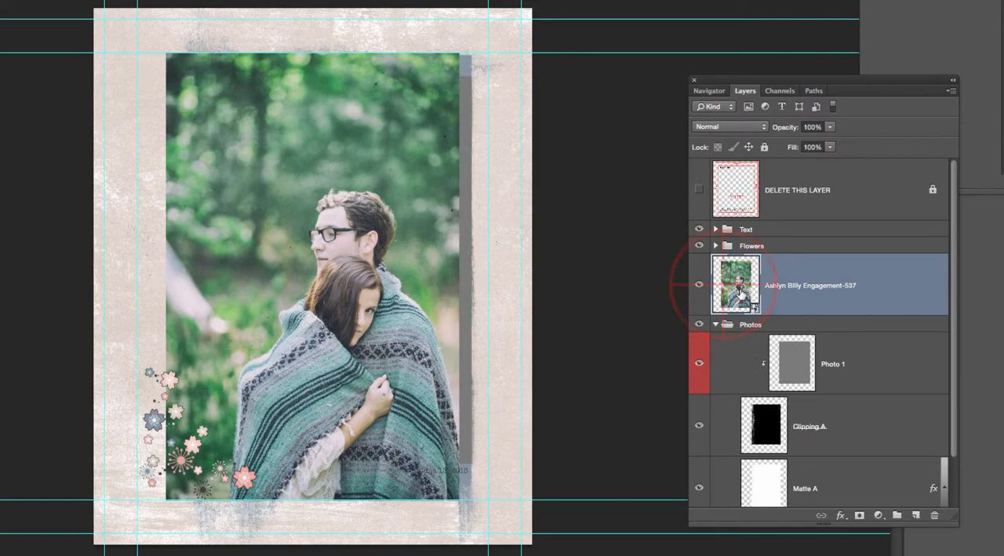
pyautogui.moveTo(741, 290); pyautogui.dragTo(744, 364)
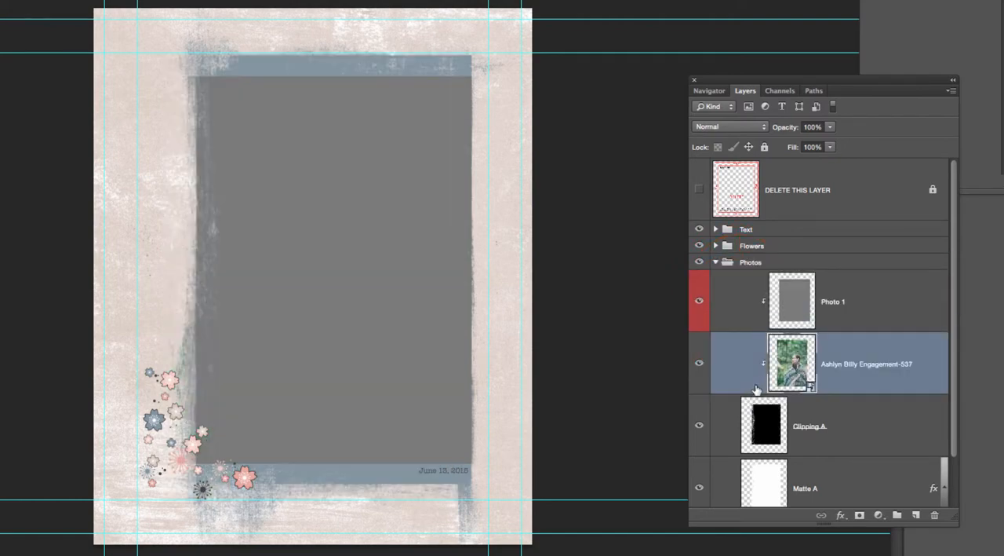
# Hide the gray Photo 1 placeholder and shift the couple's photo up and right to fill the frame opening.
pyautogui.click(699, 303)
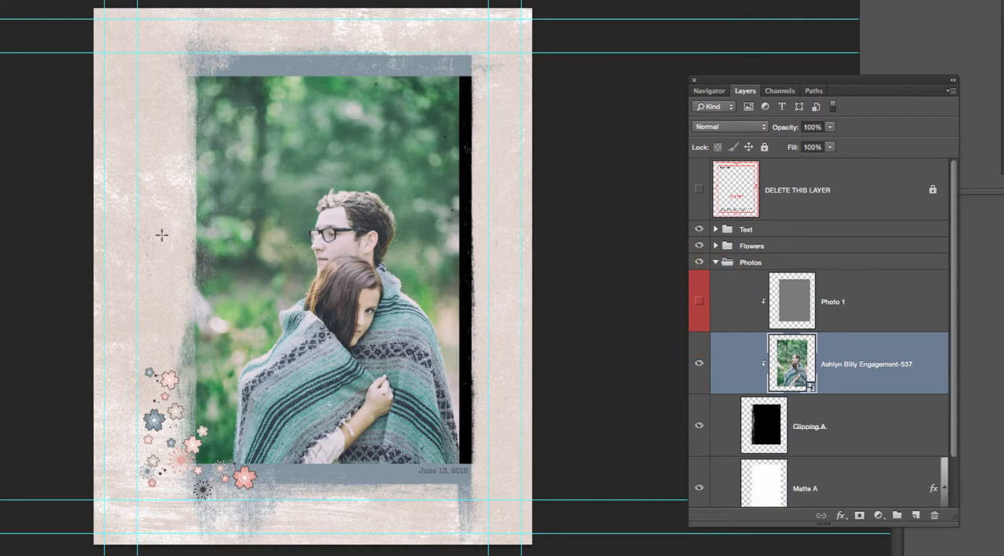
pyautogui.moveTo(359, 268); pyautogui.dragTo(391, 234)
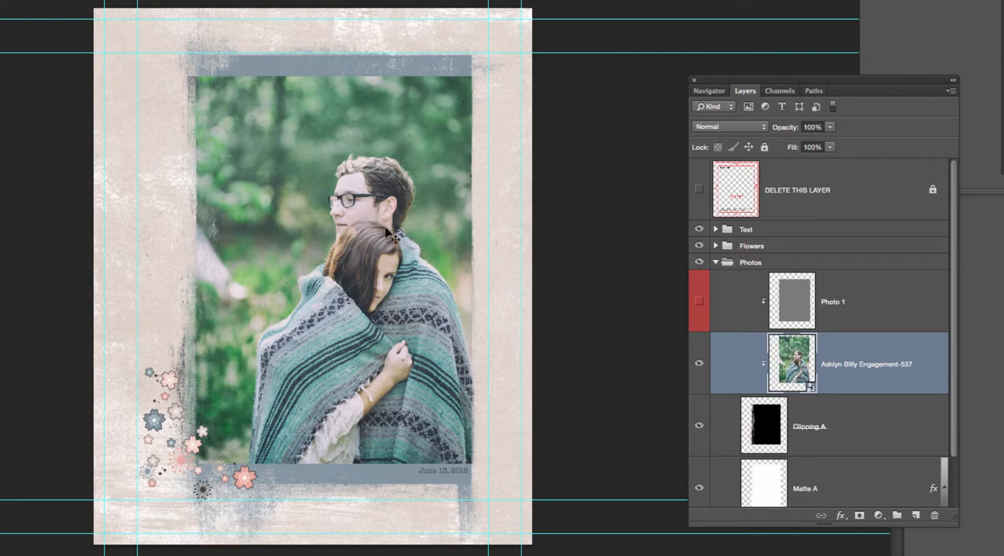
# Hide the Flowers group to remove the floral decoration from the design.
pyautogui.click(700, 246)
pyautogui.click(700, 247)
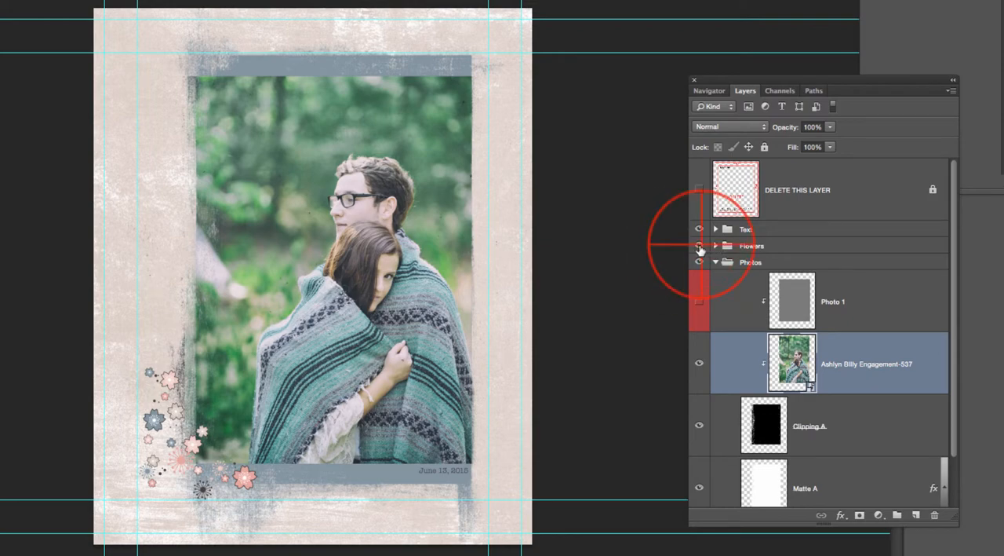
pyautogui.click(699, 246)
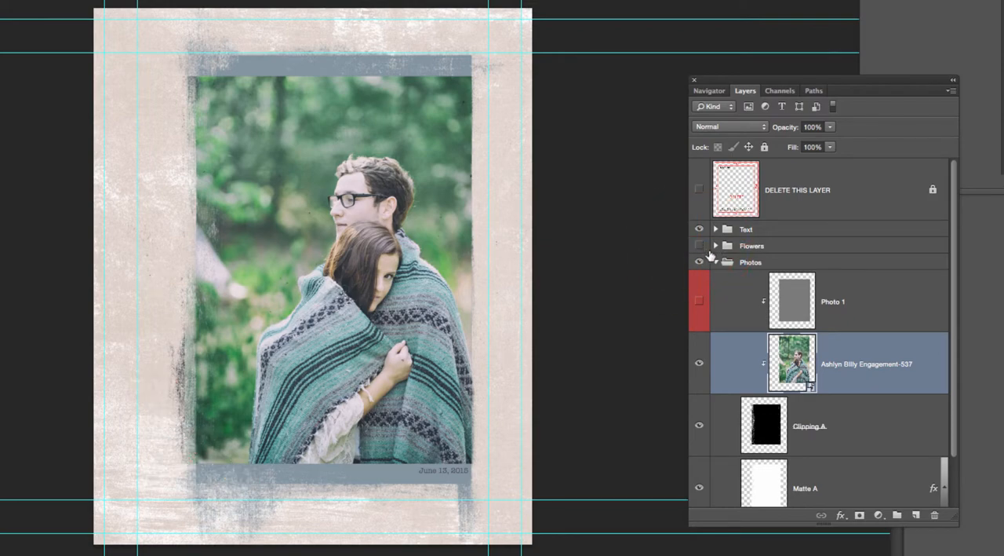
# Compare the design with and without the Matte A layer, leaving the layer visible.
pyautogui.scroll(-2, 717, 278)
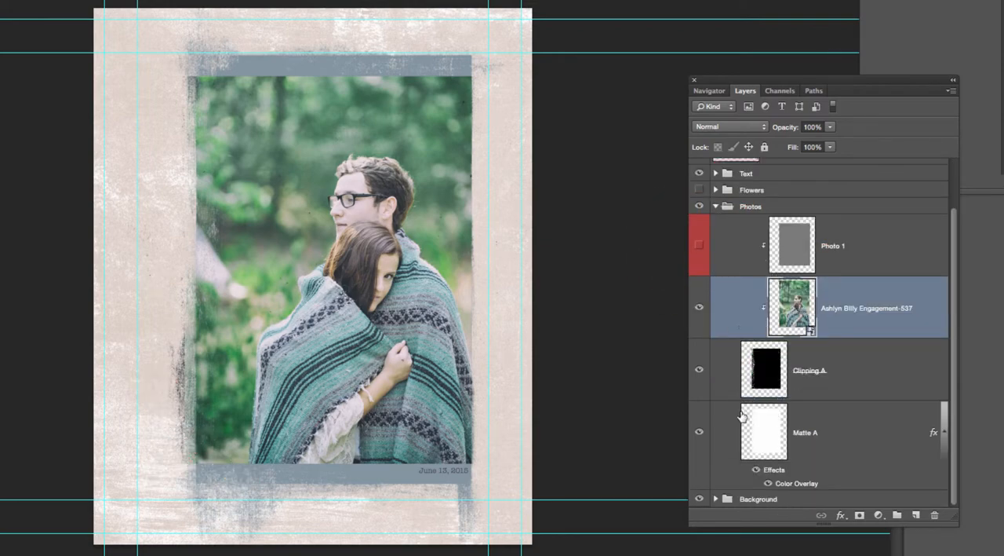
pyautogui.click(699, 432)
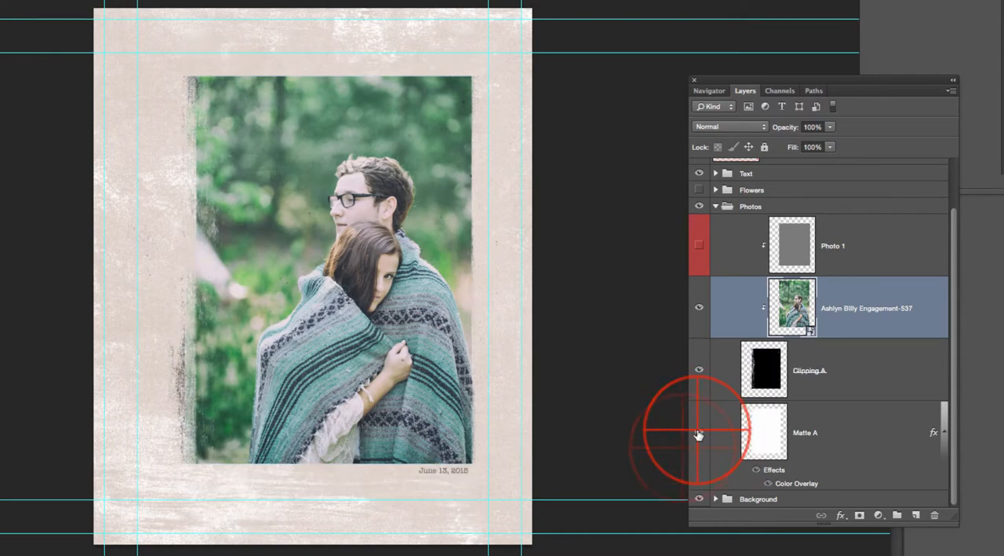
pyautogui.click(699, 432)
pyautogui.click(699, 432)
pyautogui.click(700, 433)
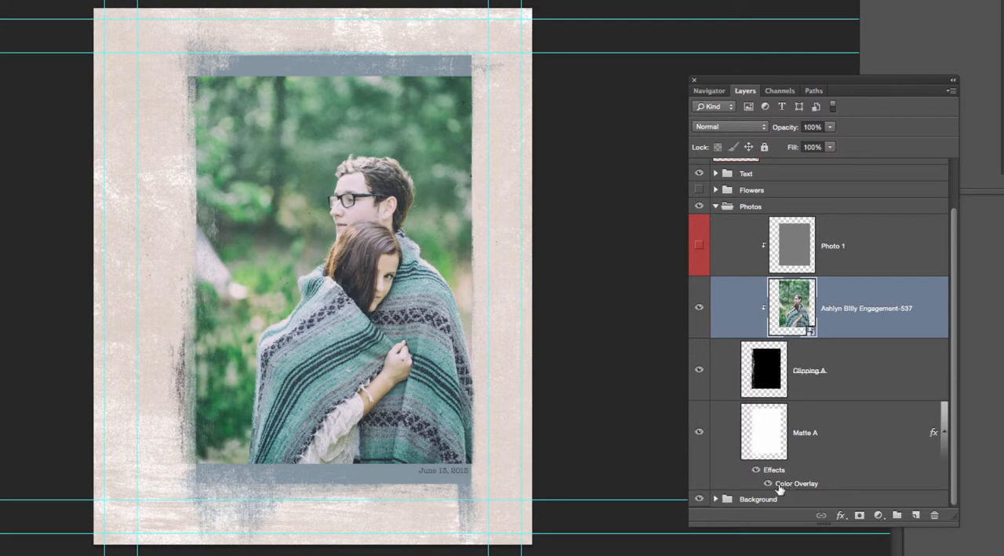
# Open Matte A's layer style and compare the matte with its Color Overlay off and on, leaving it enabled.
pyautogui.doubleClick(848, 448)
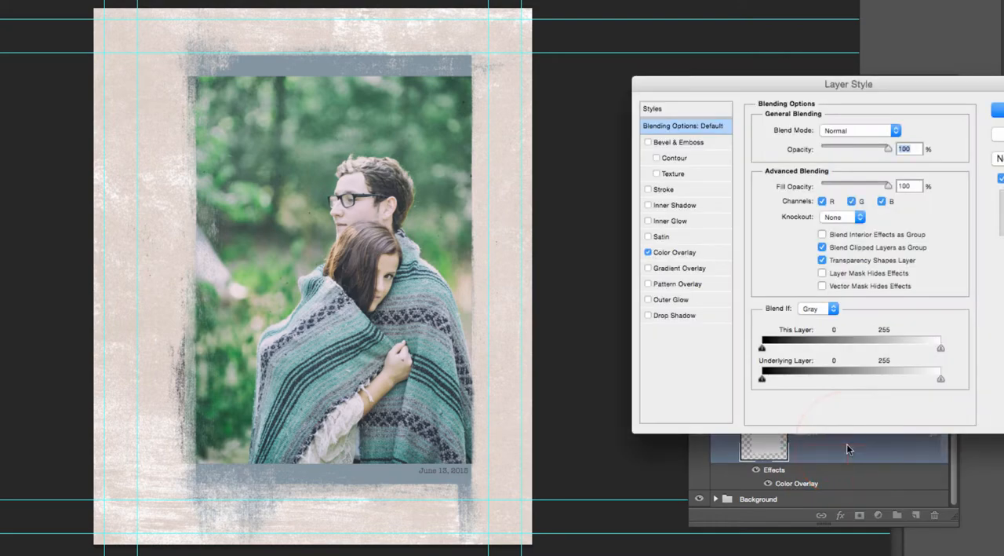
pyautogui.moveTo(818, 82); pyautogui.dragTo(679, 76)
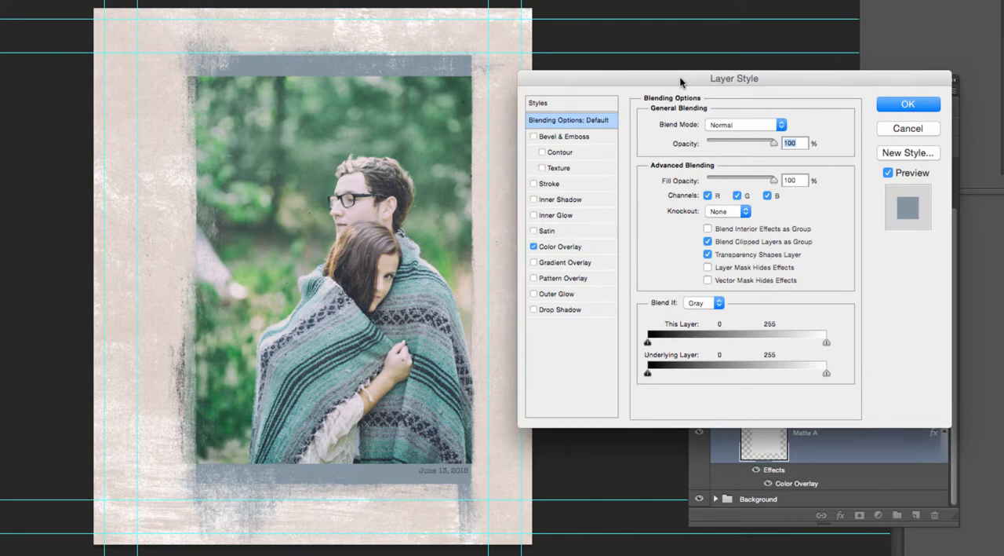
pyautogui.click(534, 246)
pyautogui.click(534, 247)
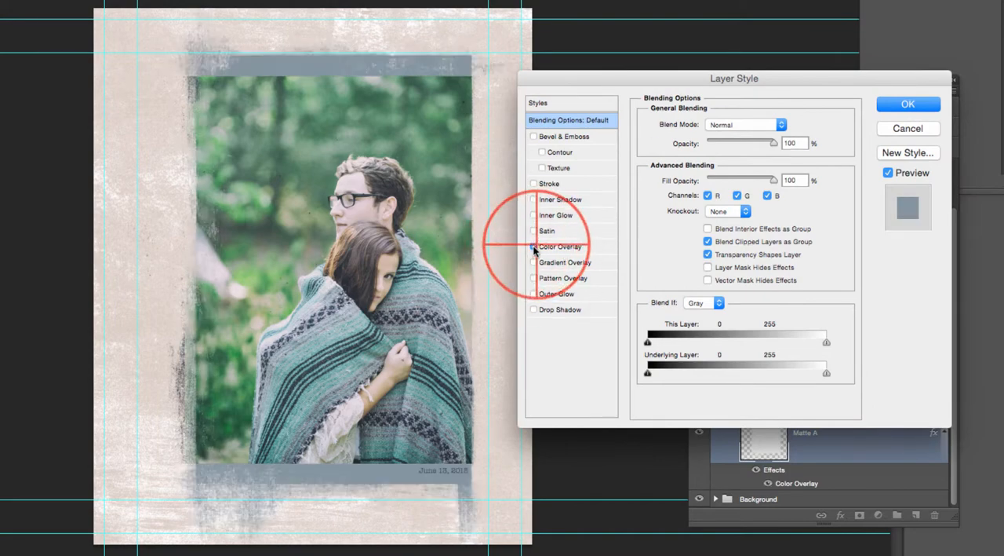
pyautogui.click(534, 246)
pyautogui.click(533, 245)
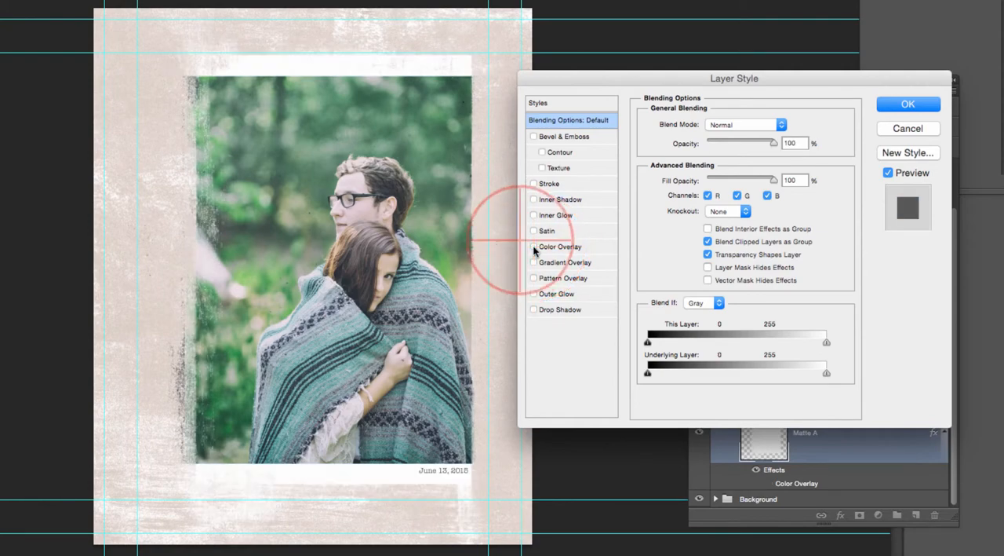
# Sample tones from the photo for Matte A's Color Overlay, settle on the blanket's light teal 86b8b6, and apply the style.
pyautogui.click(594, 251)
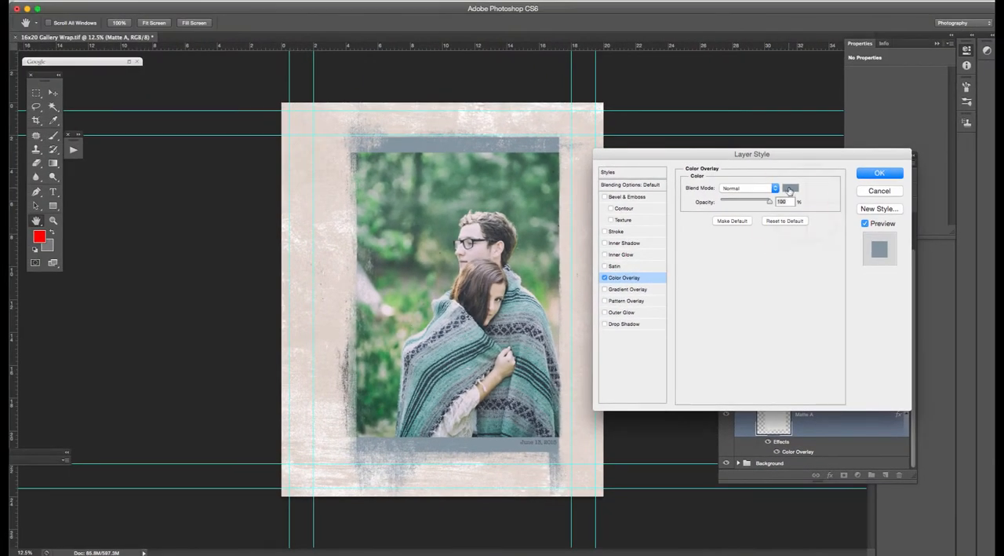
pyautogui.click(790, 189)
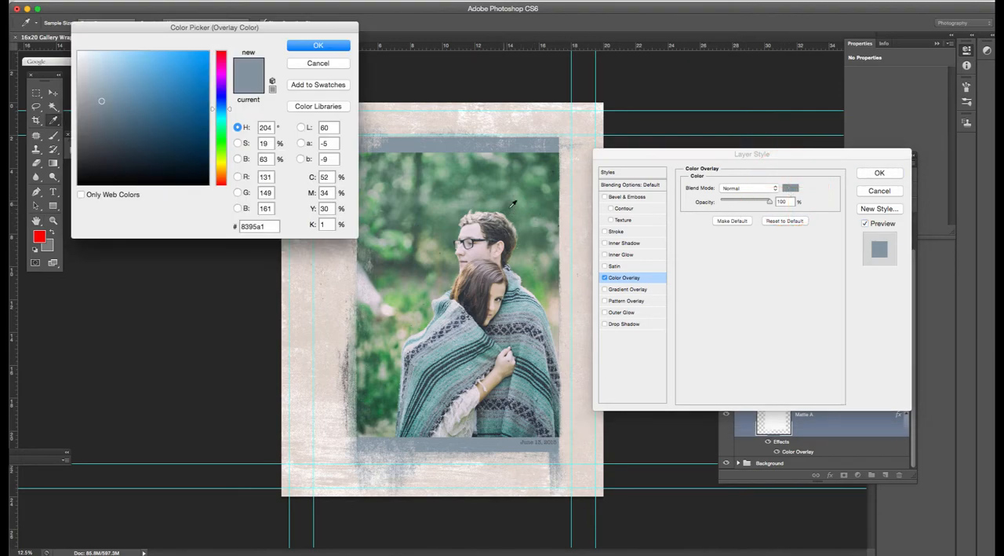
pyautogui.click(467, 325)
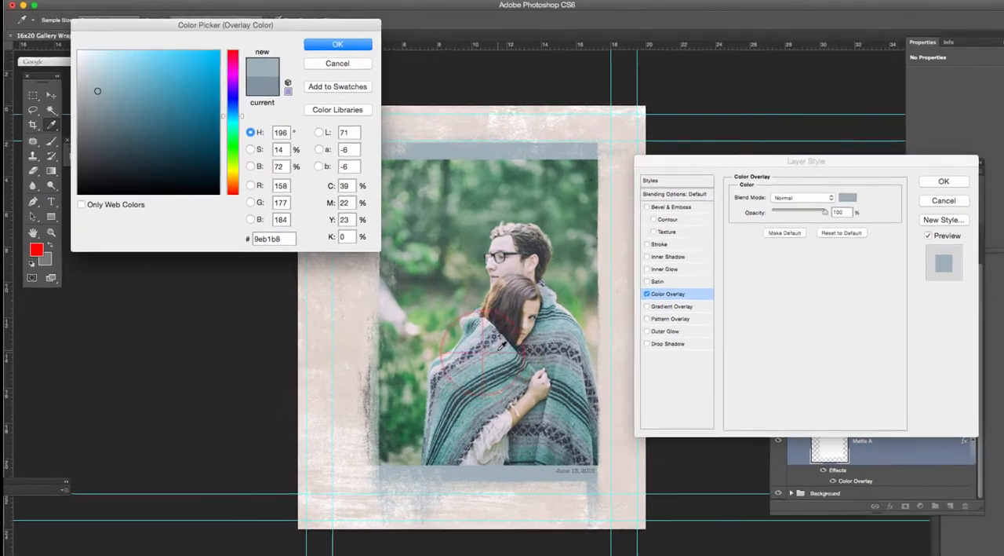
pyautogui.click(498, 349)
pyautogui.click(508, 352)
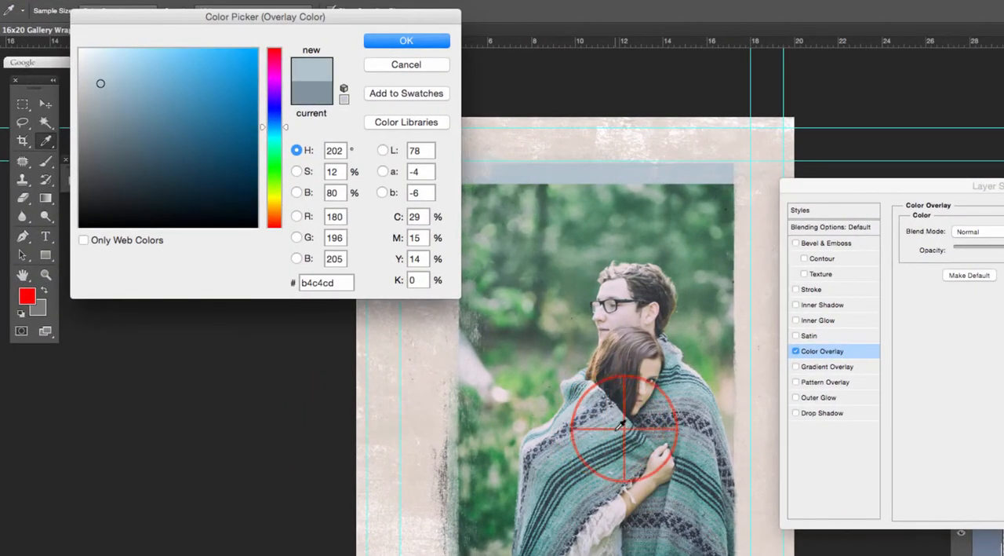
pyautogui.click(558, 382)
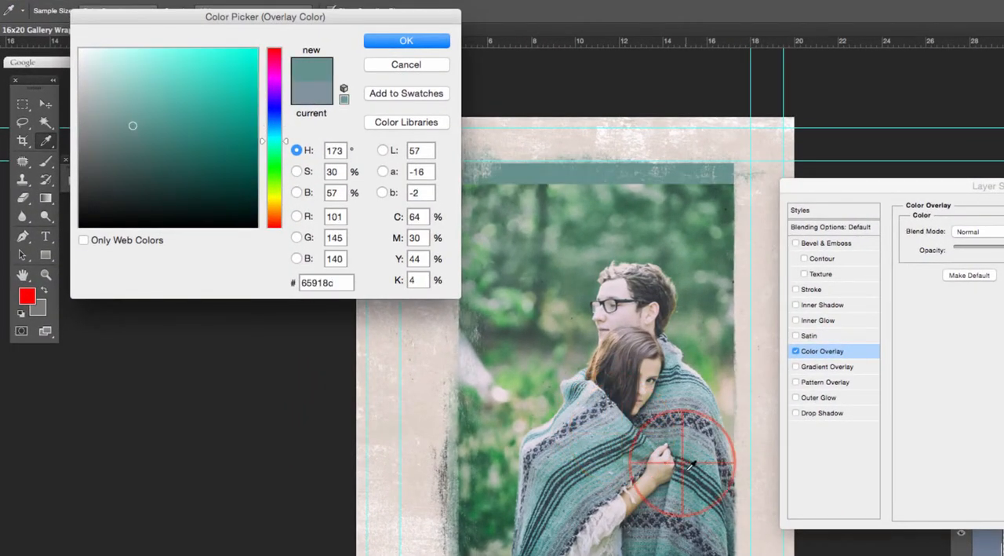
pyautogui.click(690, 469)
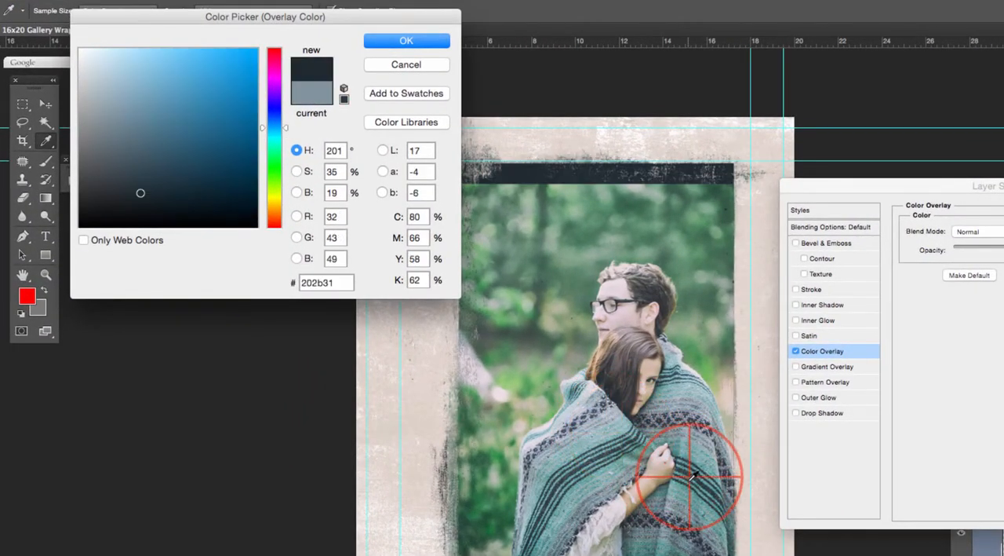
pyautogui.click(617, 510)
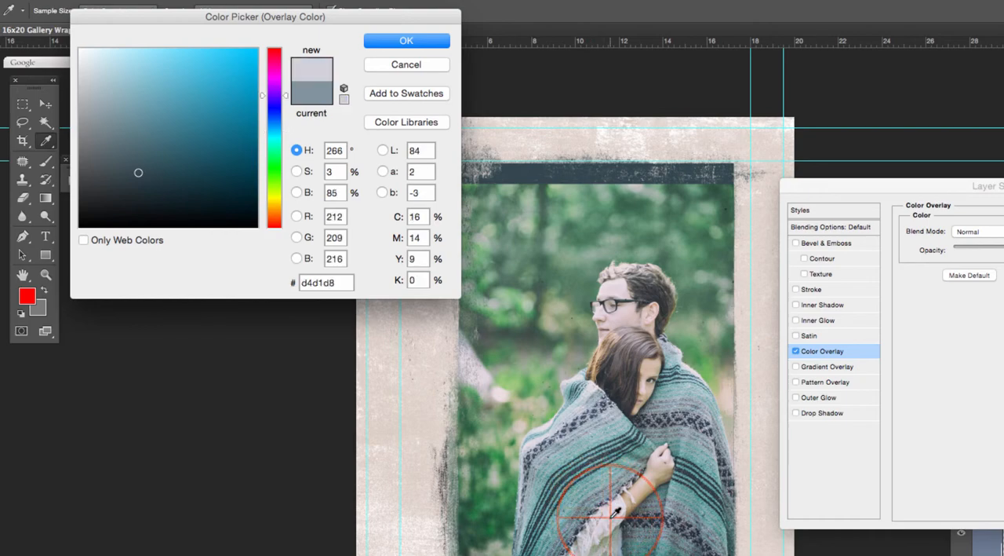
pyautogui.click(694, 292)
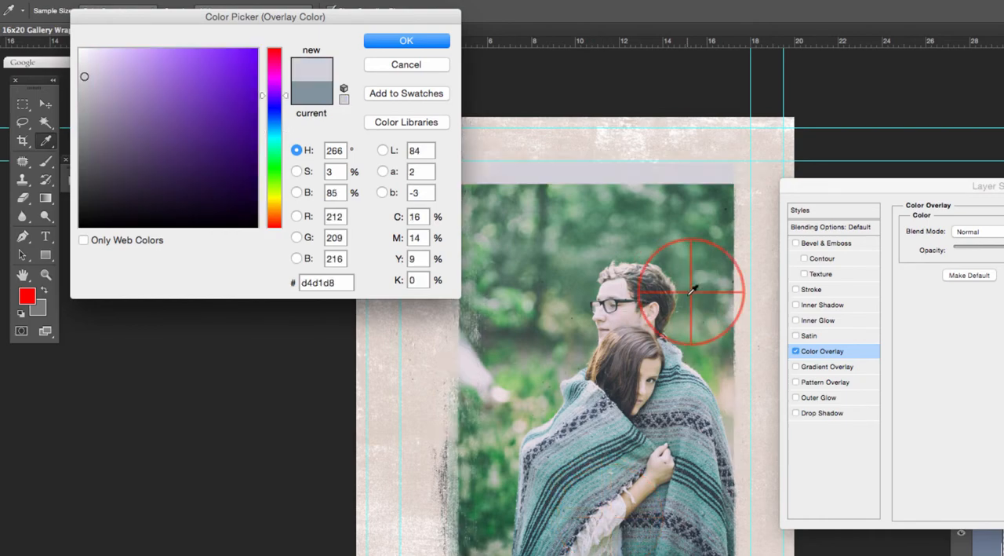
pyautogui.click(684, 380)
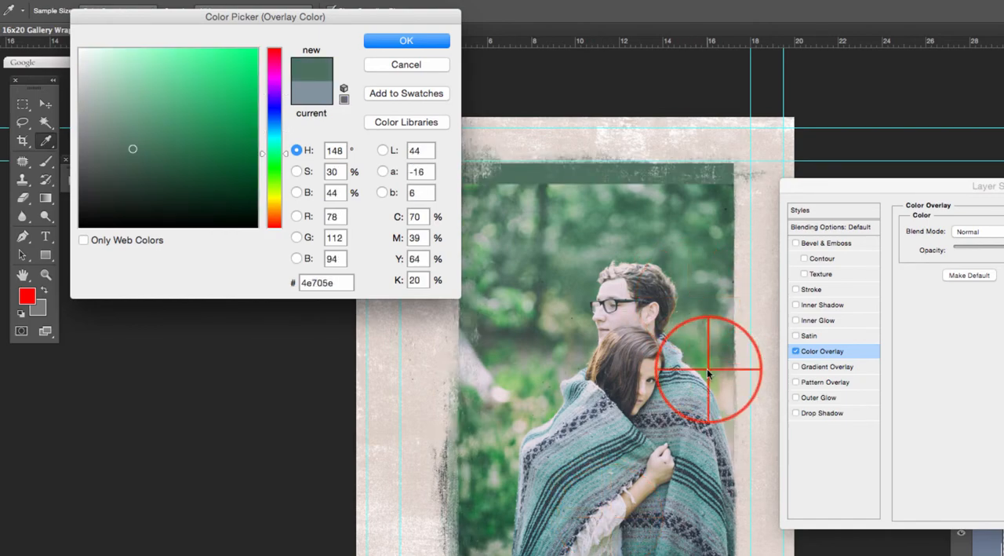
pyautogui.click(601, 424)
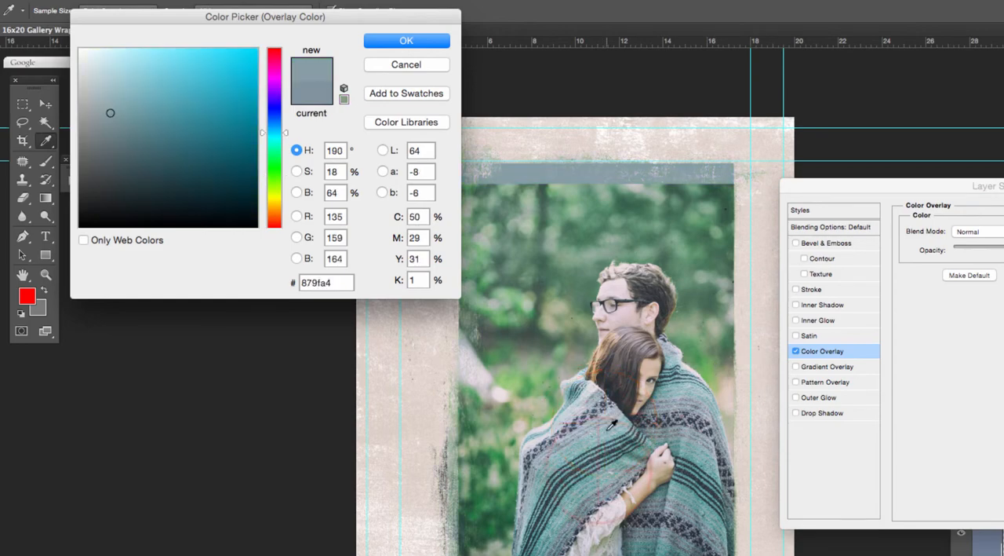
pyautogui.click(602, 441)
pyautogui.click(572, 429)
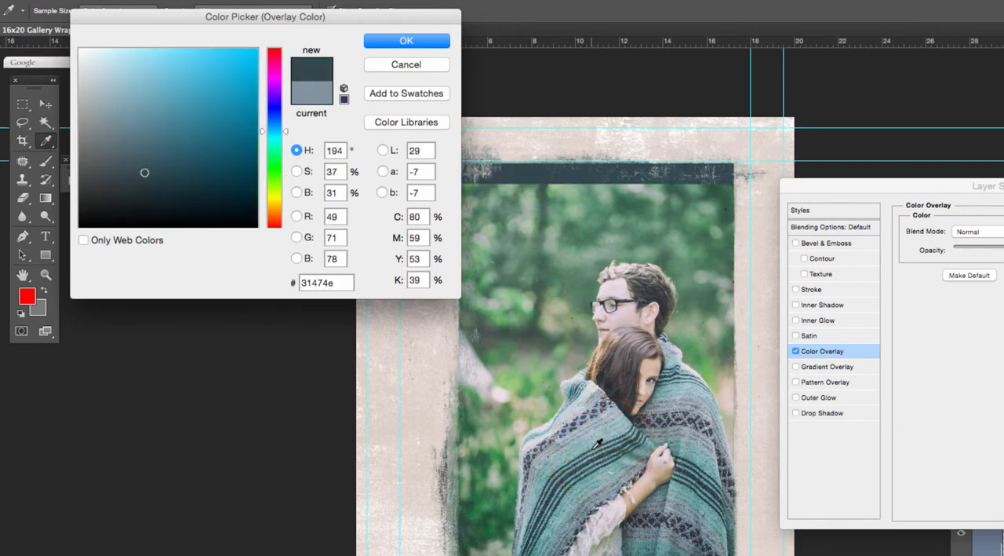
pyautogui.click(593, 446)
pyautogui.click(576, 441)
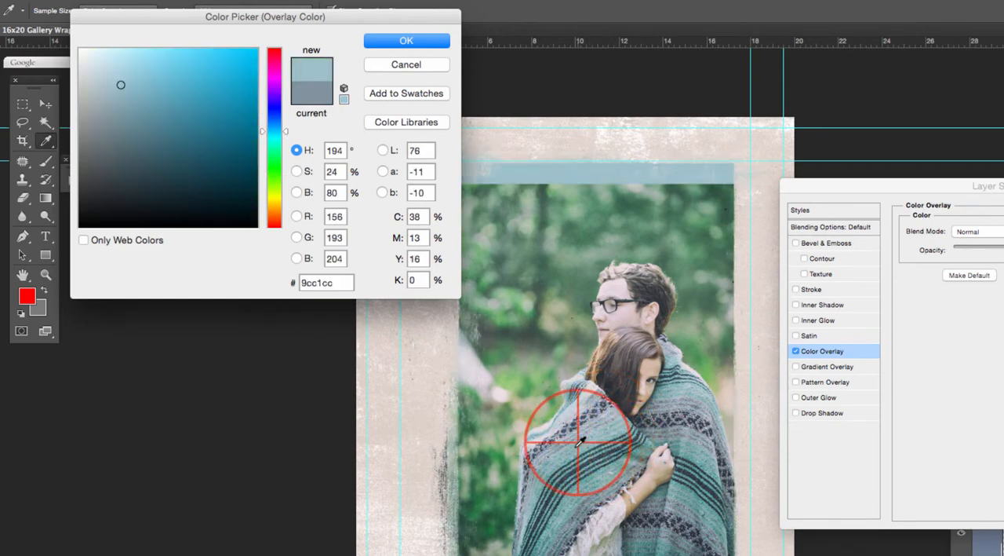
pyautogui.click(562, 449)
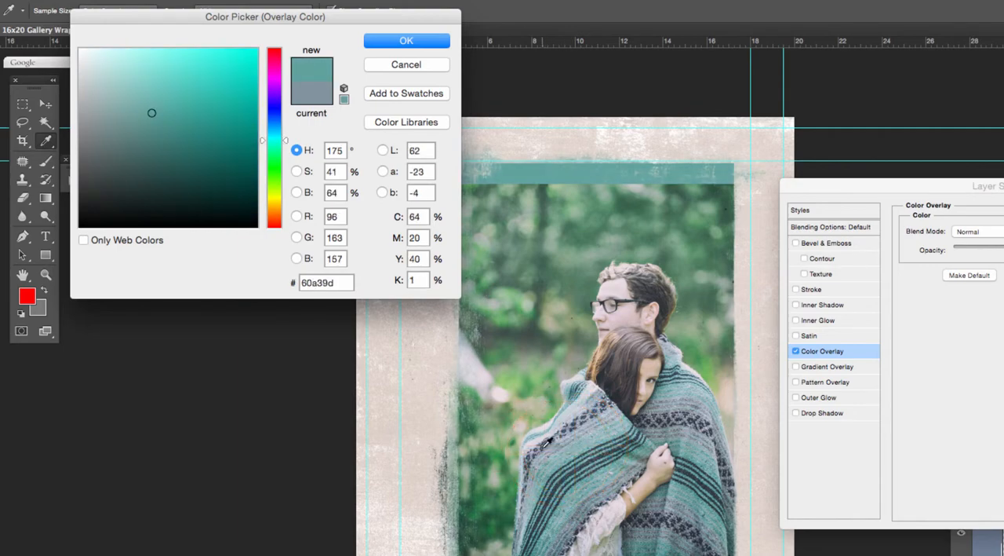
pyautogui.click(536, 439)
pyautogui.click(548, 448)
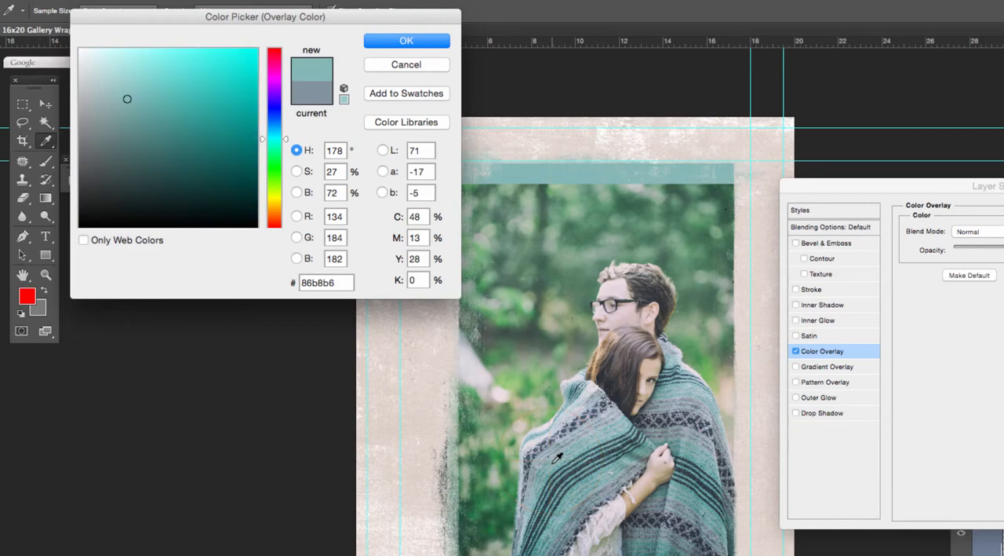
pyautogui.click(420, 43)
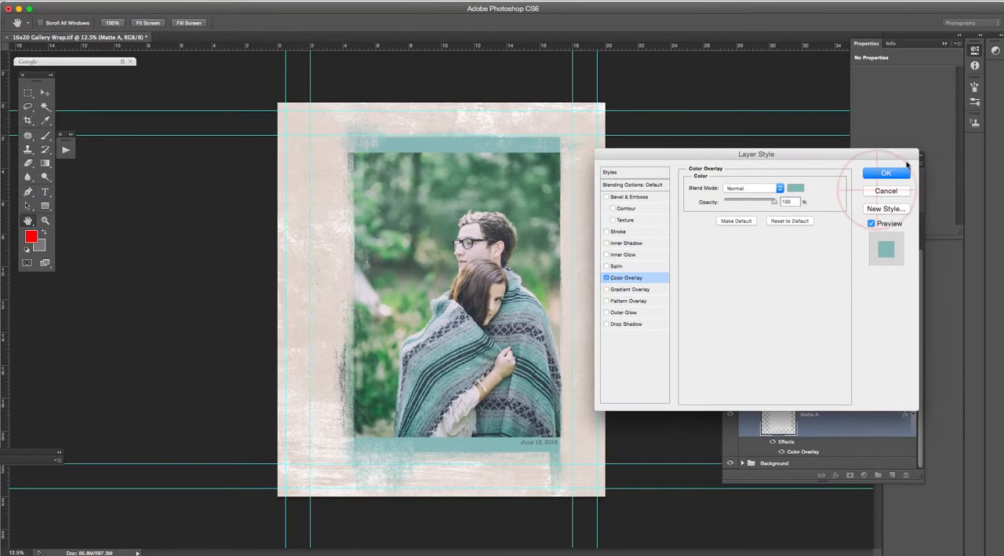
pyautogui.click(936, 180)
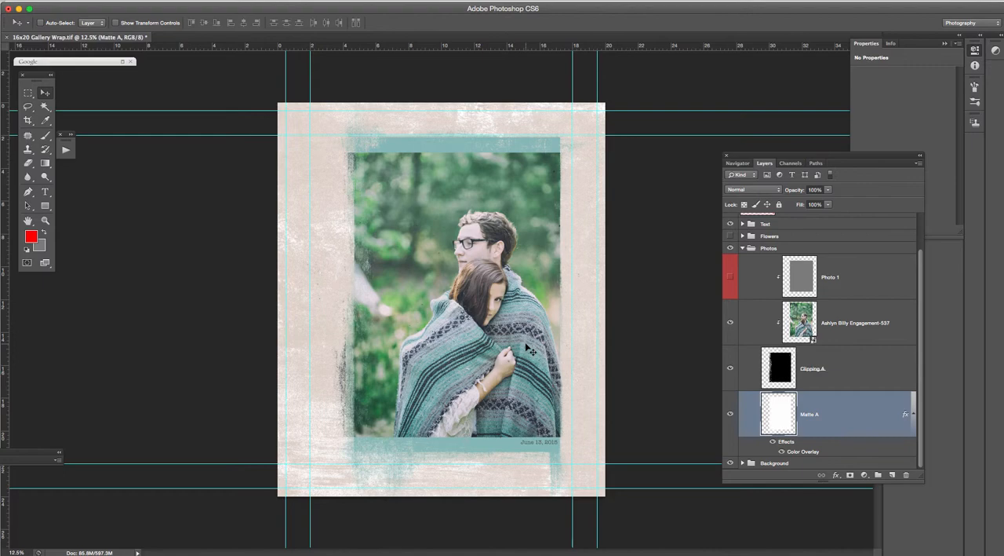
# Expand the Text group to reach the date text layer.
pyautogui.scroll(1, 745, 263)
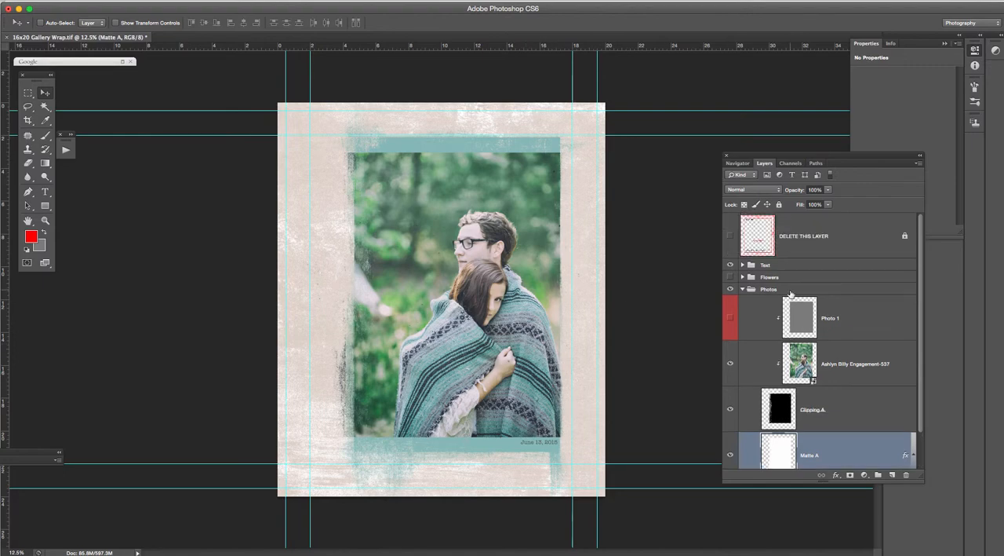
pyautogui.click(743, 265)
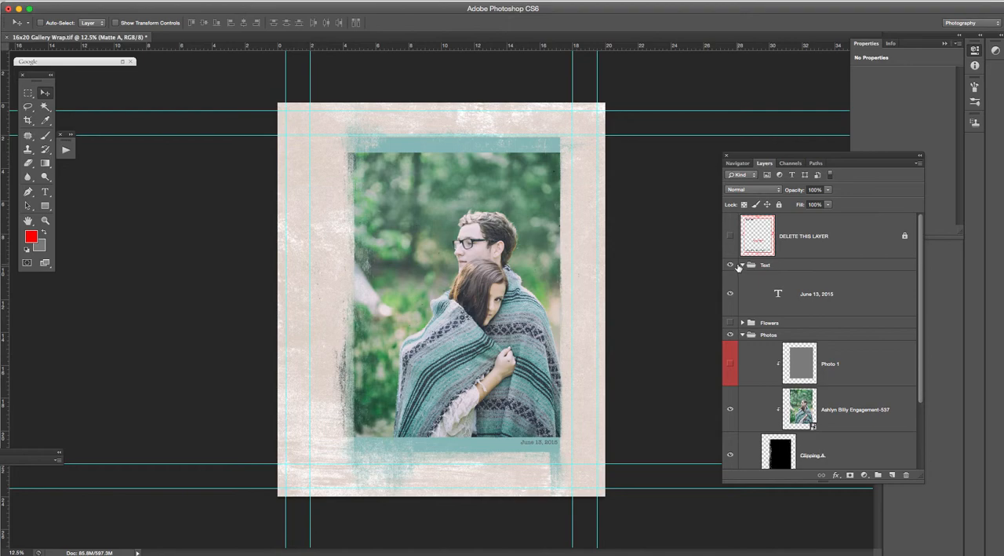
pyautogui.scroll(-2, 737, 268)
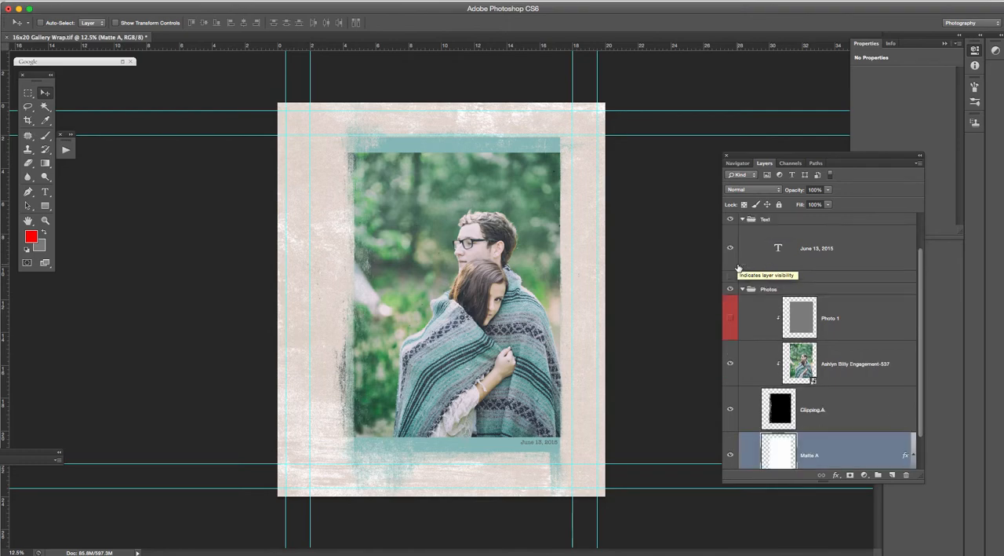